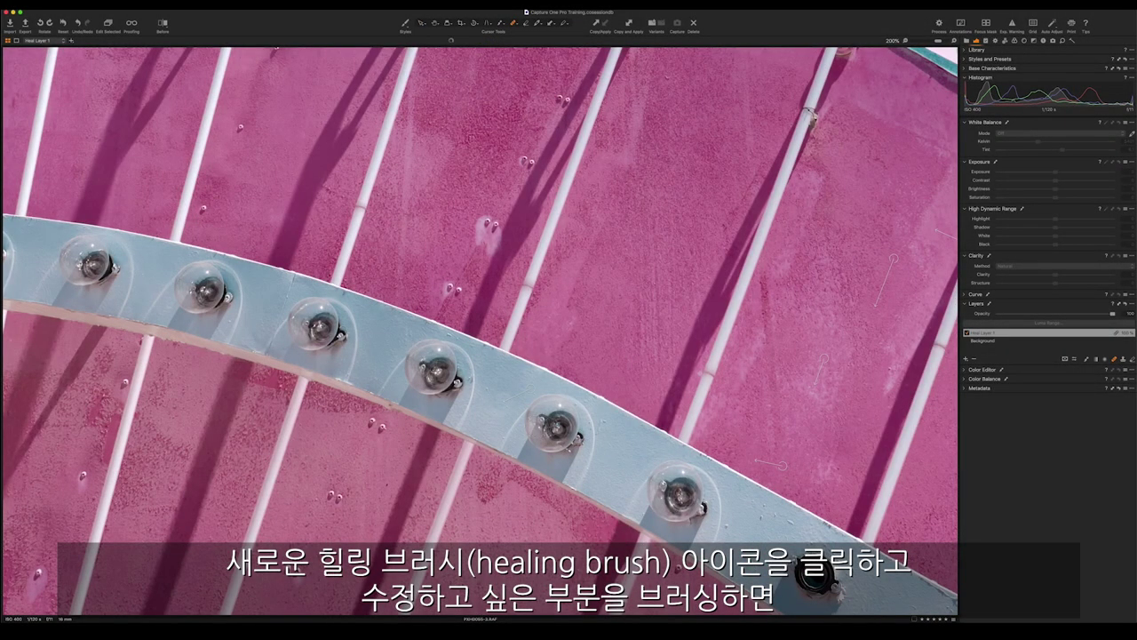
Step: Heal the bolts and marks on the pink wall and the blemishes on the blue sign around the large letter on Heal Layer 1
click(375, 425)
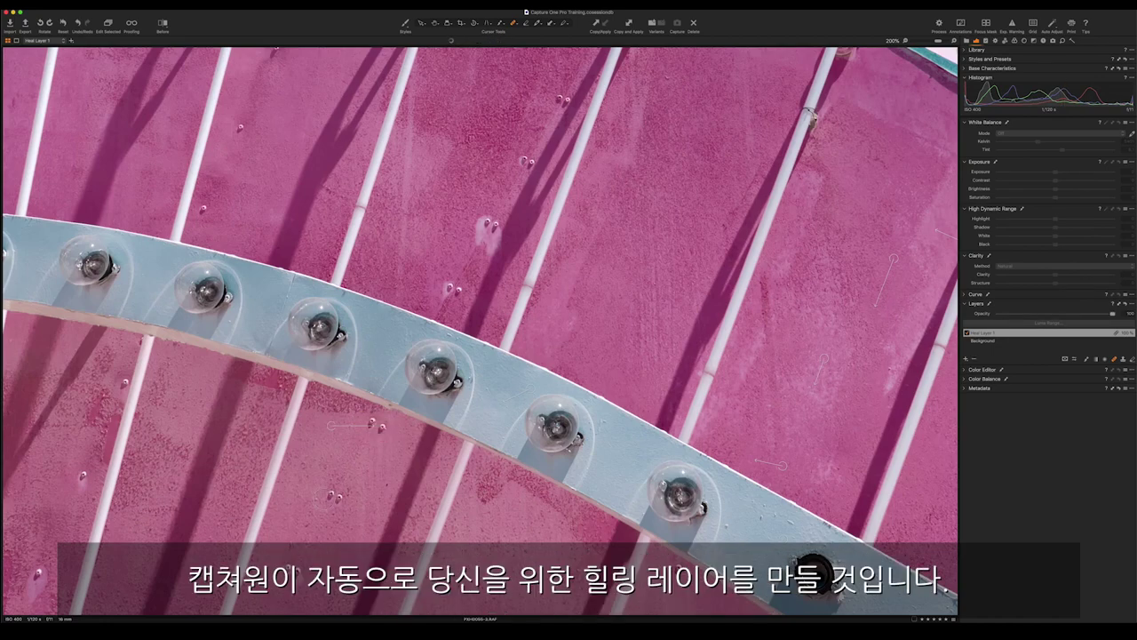
click(332, 499)
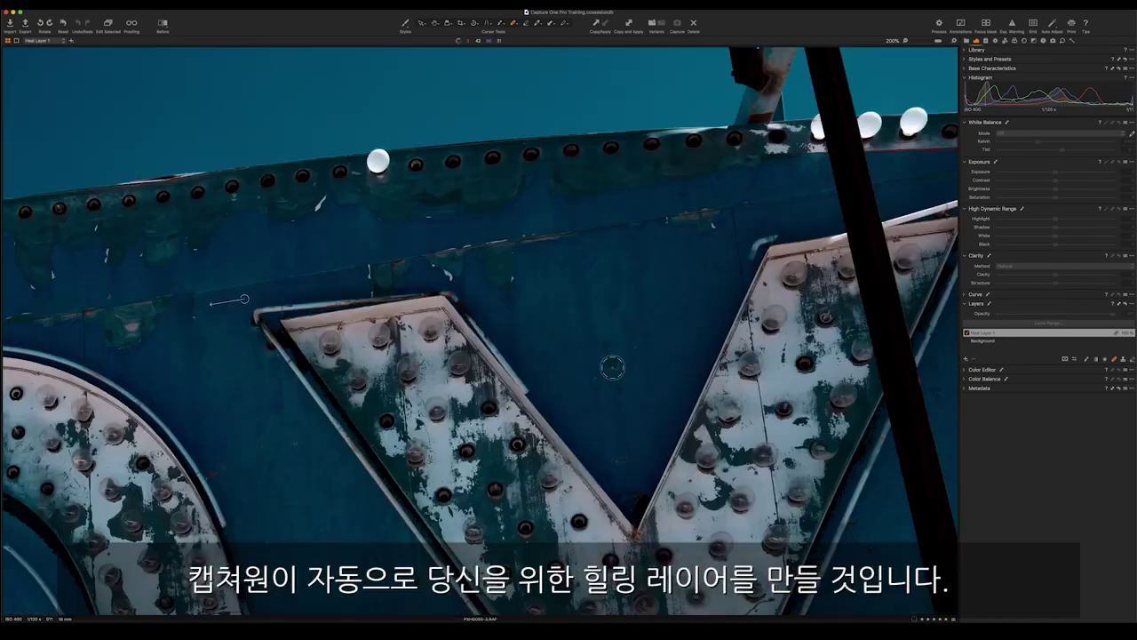
click(618, 367)
drag(618, 377, 590, 382)
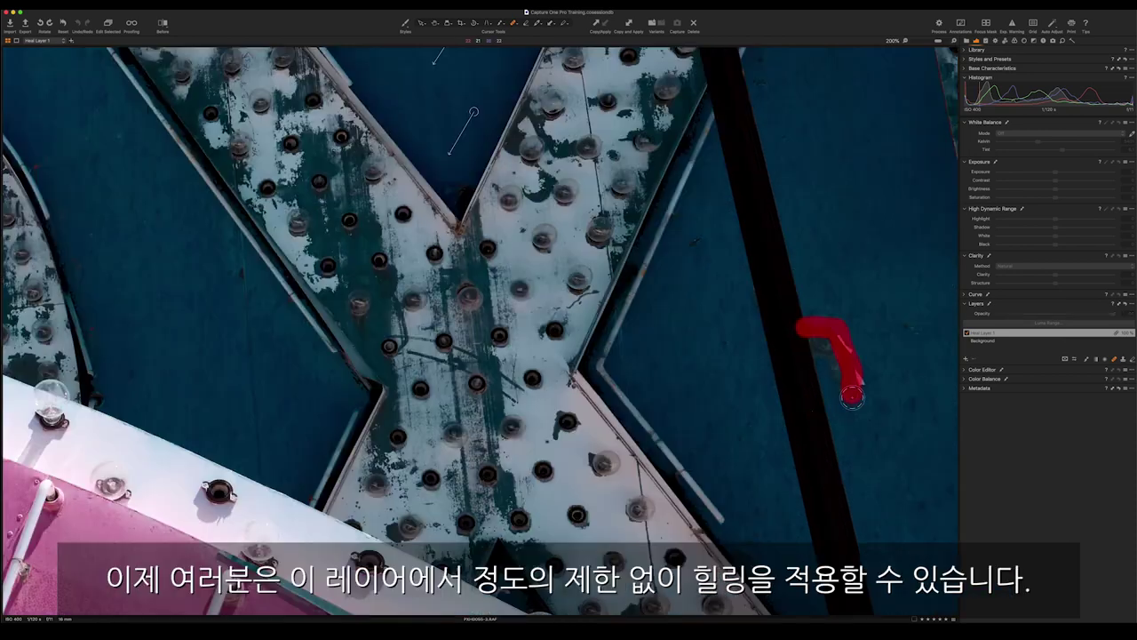
mouse_move(851, 395)
mouse_down()
mouse_move(813, 339)
mouse_move(832, 373)
mouse_move(861, 381)
mouse_move(848, 337)
mouse_move(809, 329)
mouse_move(817, 365)
mouse_up()
mouse_move(675, 219)
mouse_down()
mouse_move(708, 218)
mouse_move(612, 241)
mouse_move(618, 229)
mouse_up()
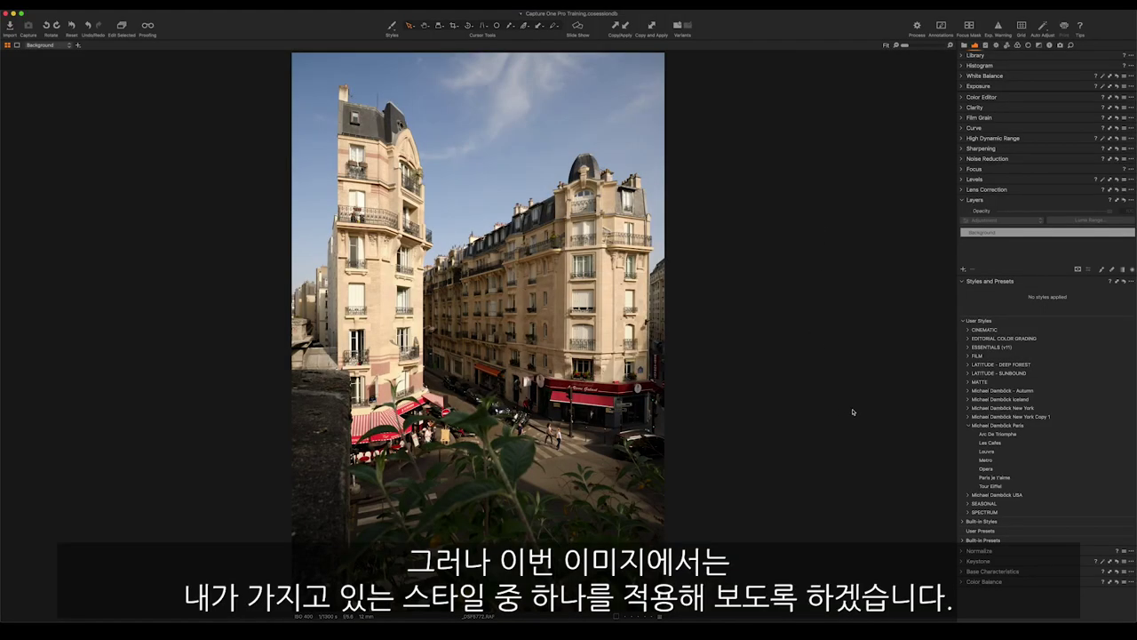
Step: Apply the Les Cafes style from Michael Damböck Paris to a new layer on the Paris street photo
click(968, 442)
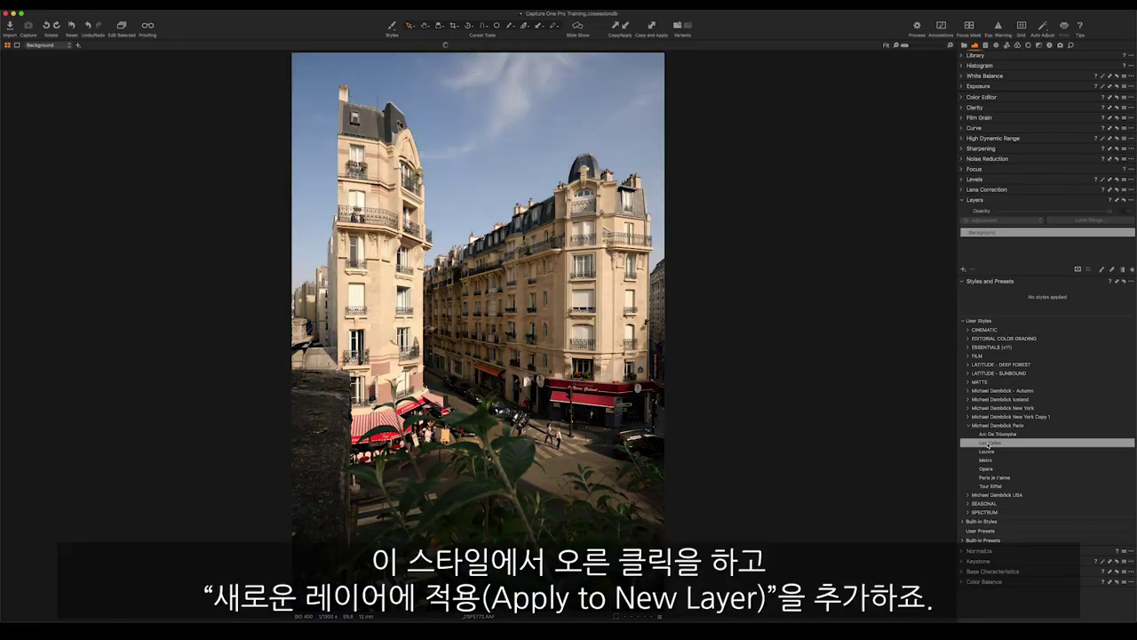
right_click(989, 444)
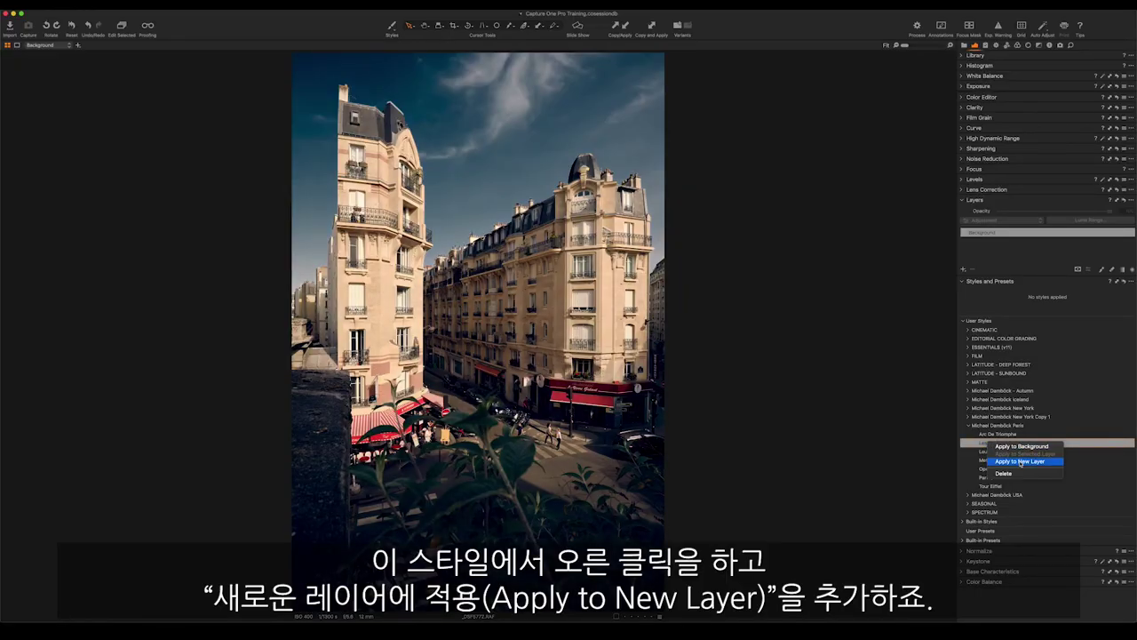
click(1020, 461)
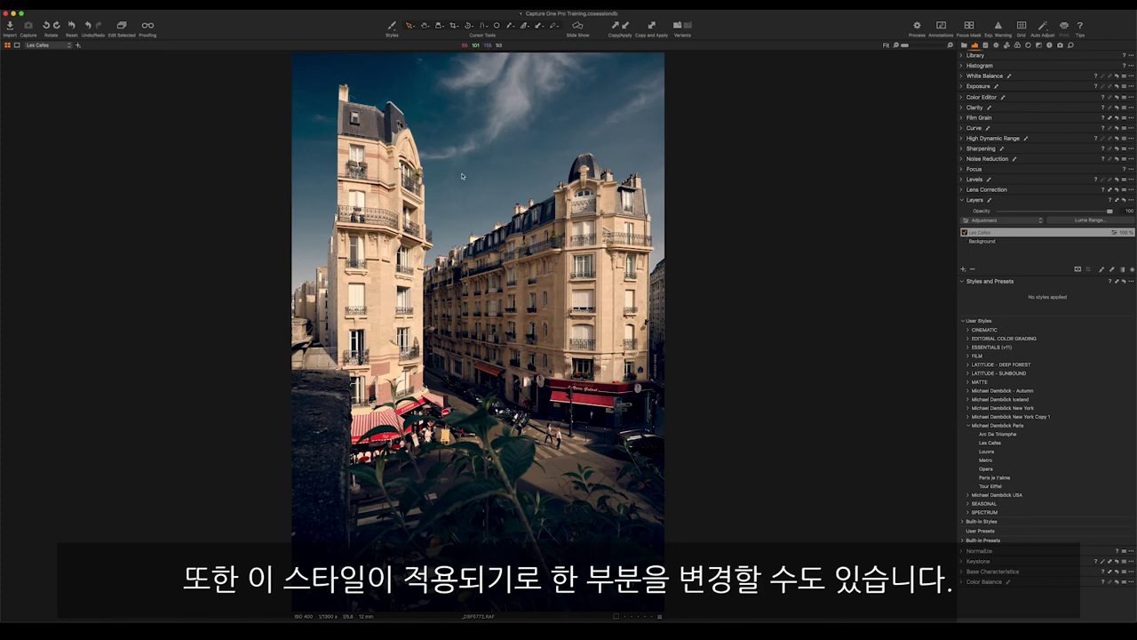
Step: Mask the Les Cafes layer with a linear gradient so the style affects the upper part, adjusting the gradient's angle and position
key(l)
drag(484, 131, 467, 325)
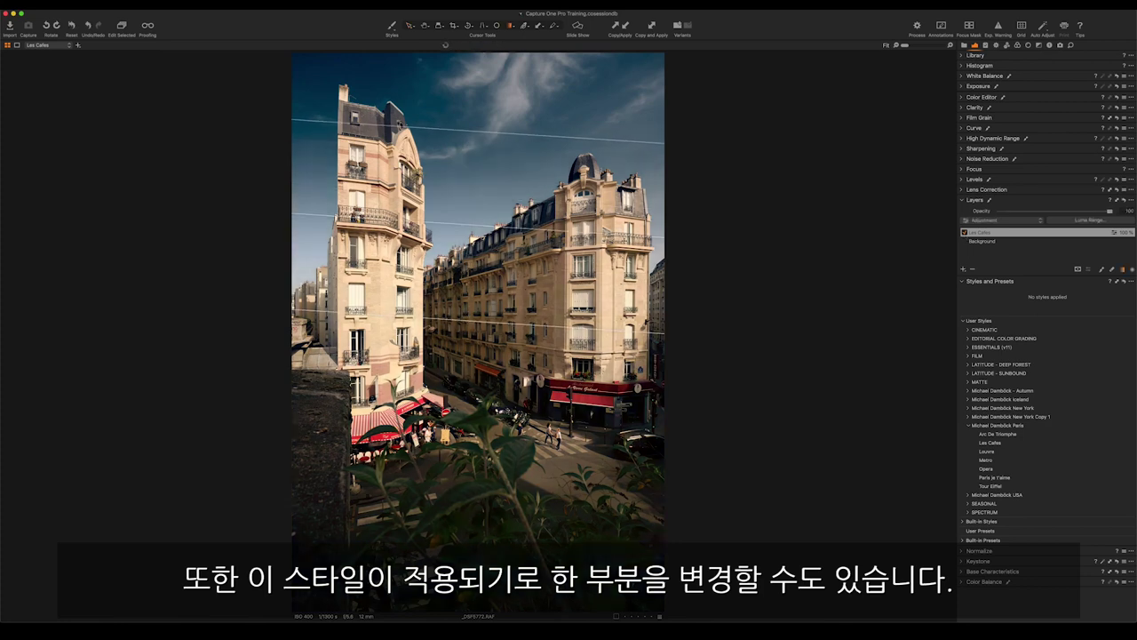
drag(533, 286, 549, 279)
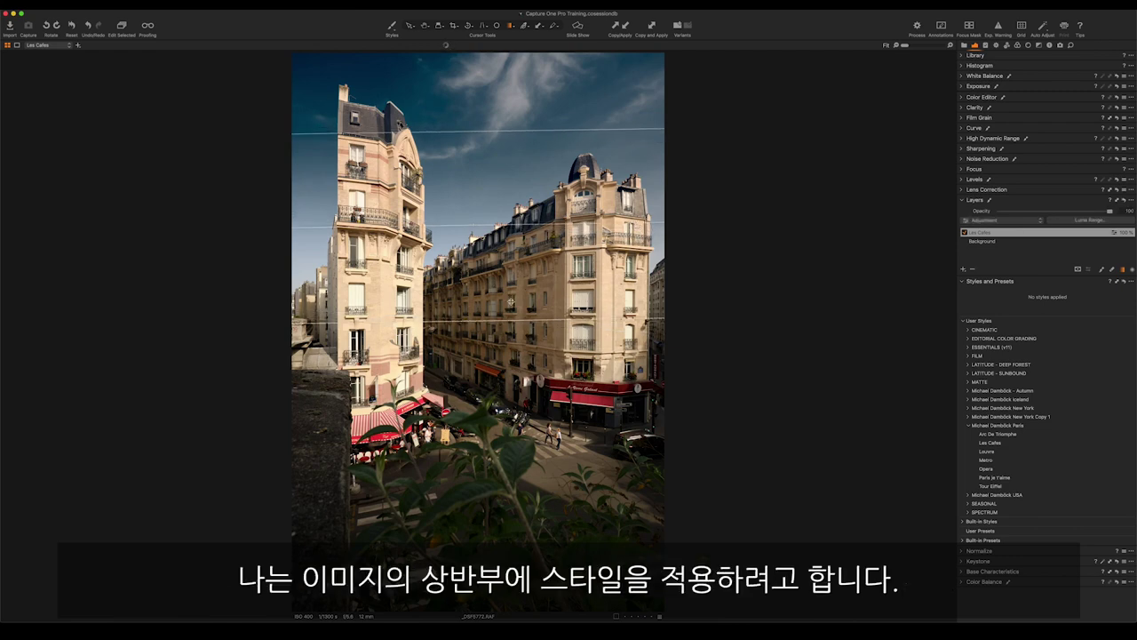
drag(487, 318, 456, 421)
drag(500, 140, 477, 160)
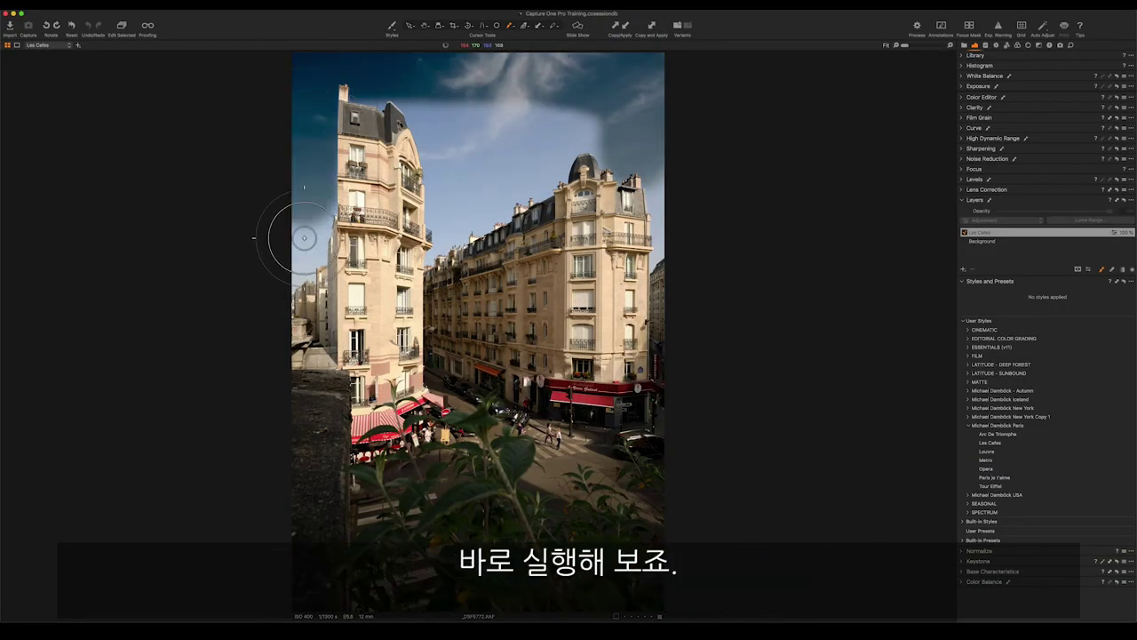
Step: Brush the Les Cafes style over the remaining sky between the buildings with a large brush, and inspect the mask edges along the rooftops
mouse_move(404, 73)
mouse_down()
mouse_move(456, 108)
mouse_move(437, 127)
mouse_move(440, 178)
mouse_up()
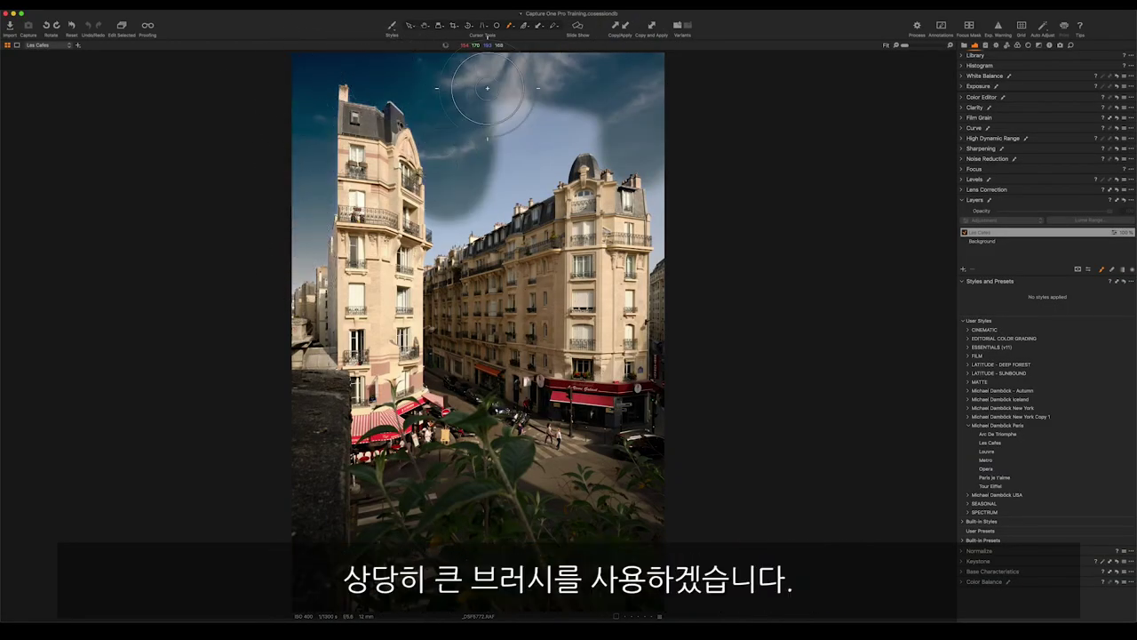
key(h)
scroll(522, 207, up, 5)
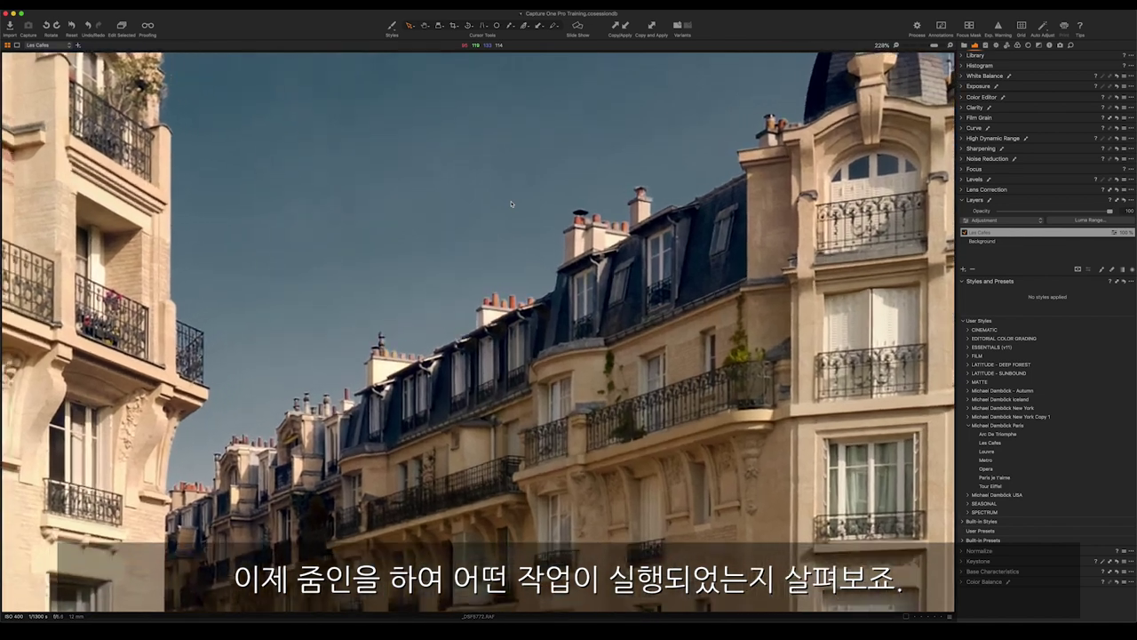
scroll(480, 187, up, 2)
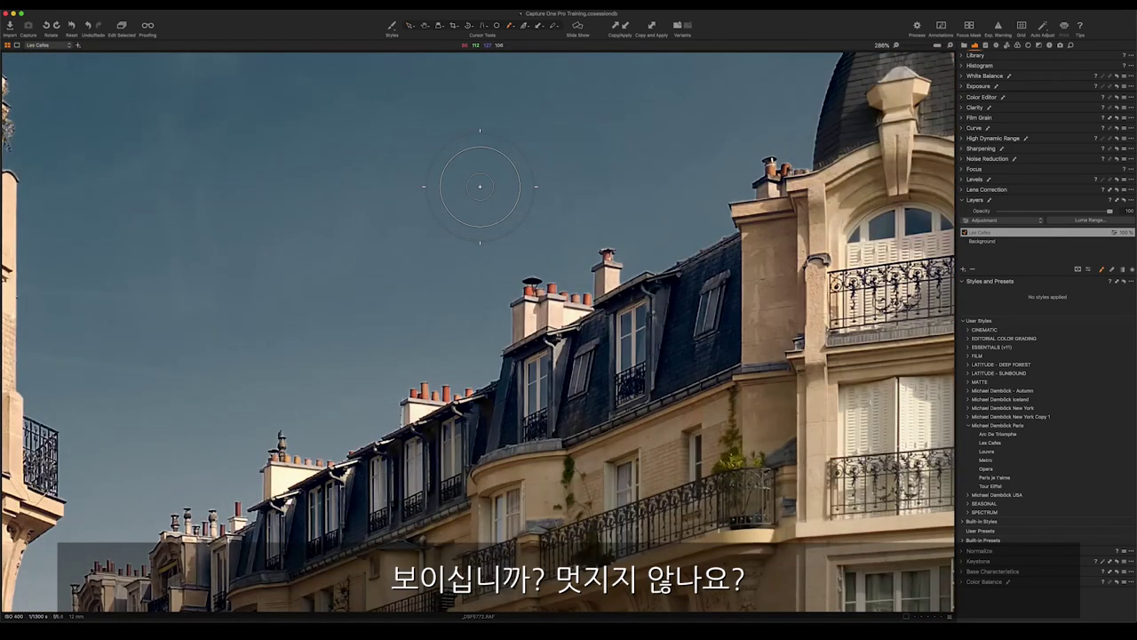
click(407, 26)
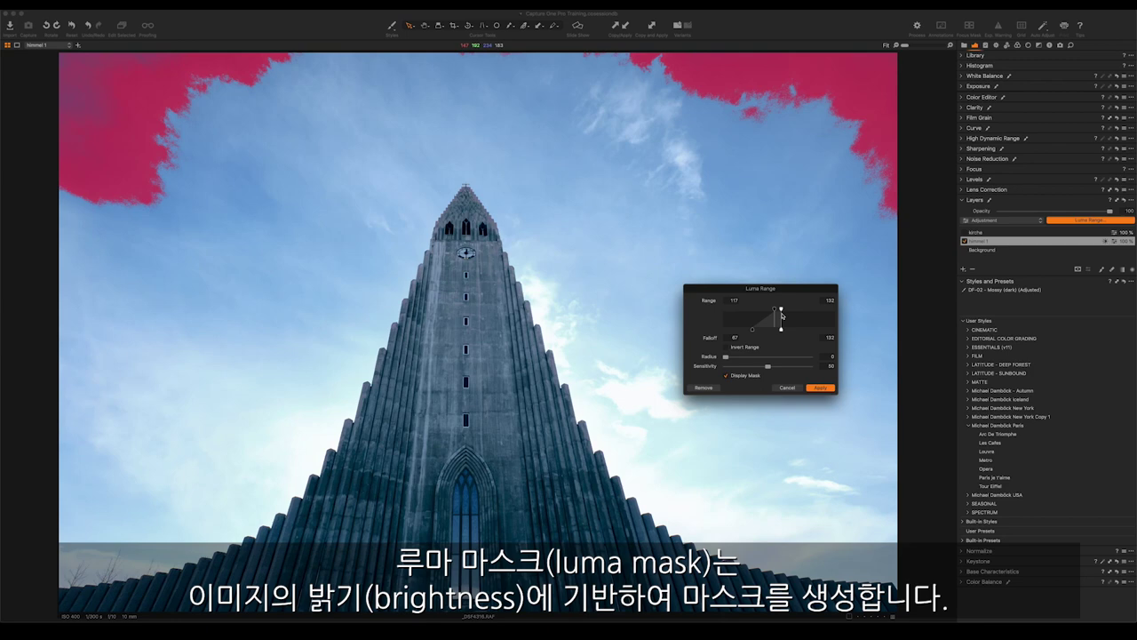
Step: Extend the upper end of the church sky layer's luma range toward the highlights with the mask displayed
click(782, 331)
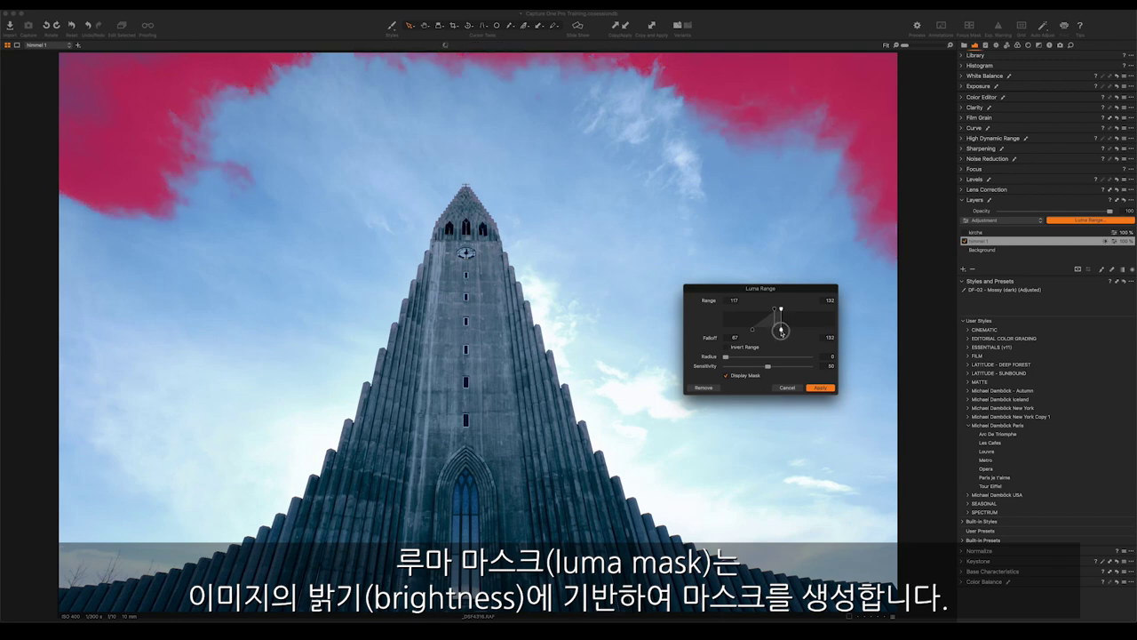
drag(782, 307, 842, 323)
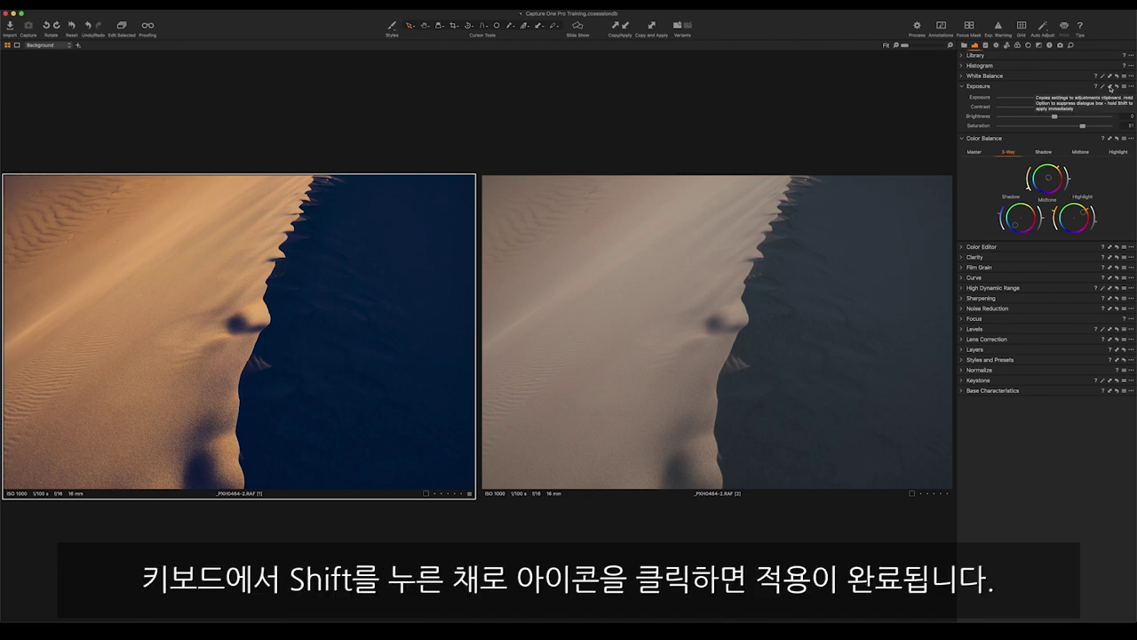
Step: Transfer the edited dune photo's Exposure settings to the second variant, and copy and apply all its adjustments as well
shift+click(1110, 88)
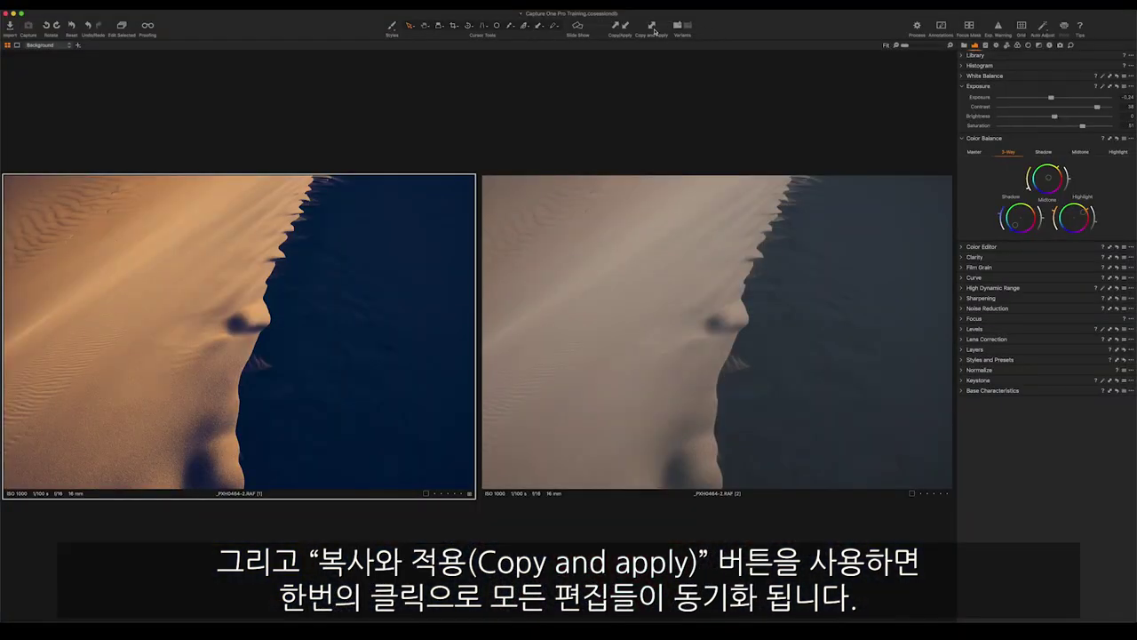
click(653, 29)
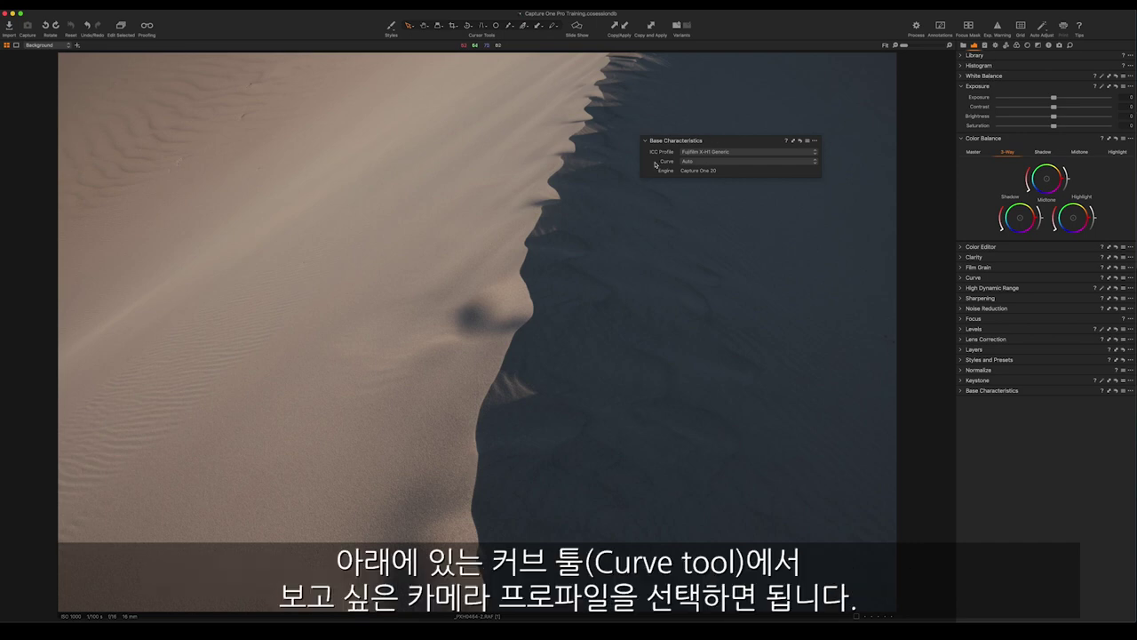
Step: Open the Curve options in Base Characteristics for the unedited dune photo
click(714, 163)
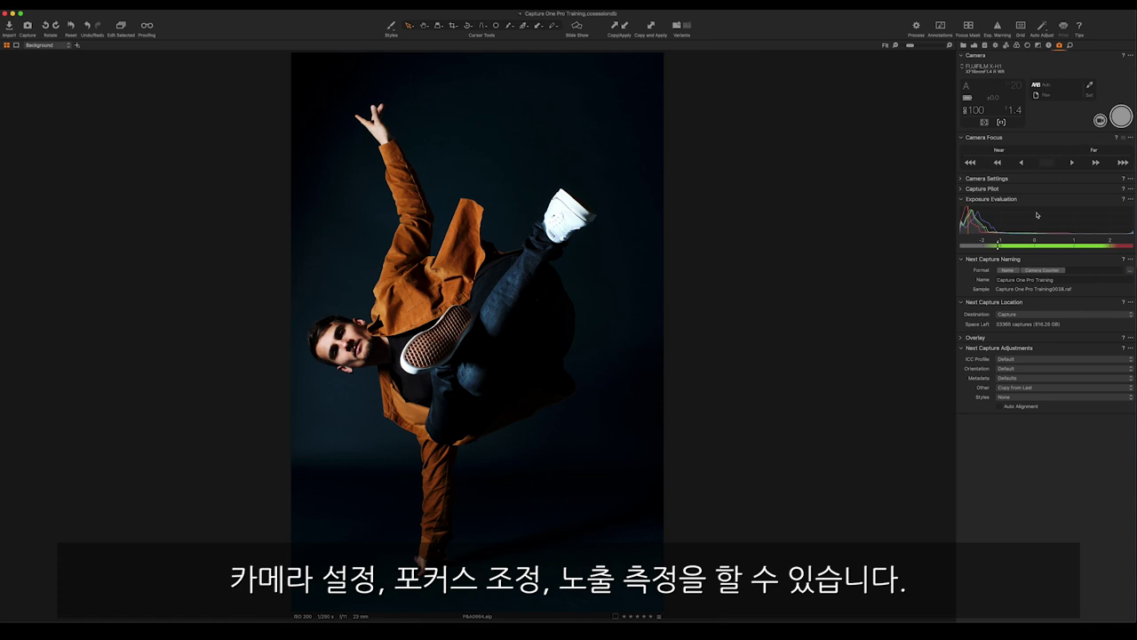
Step: Expand Camera Settings for the tethered camera and look through its image quality, focus and live view options
click(986, 177)
scroll(981, 242, down, 8)
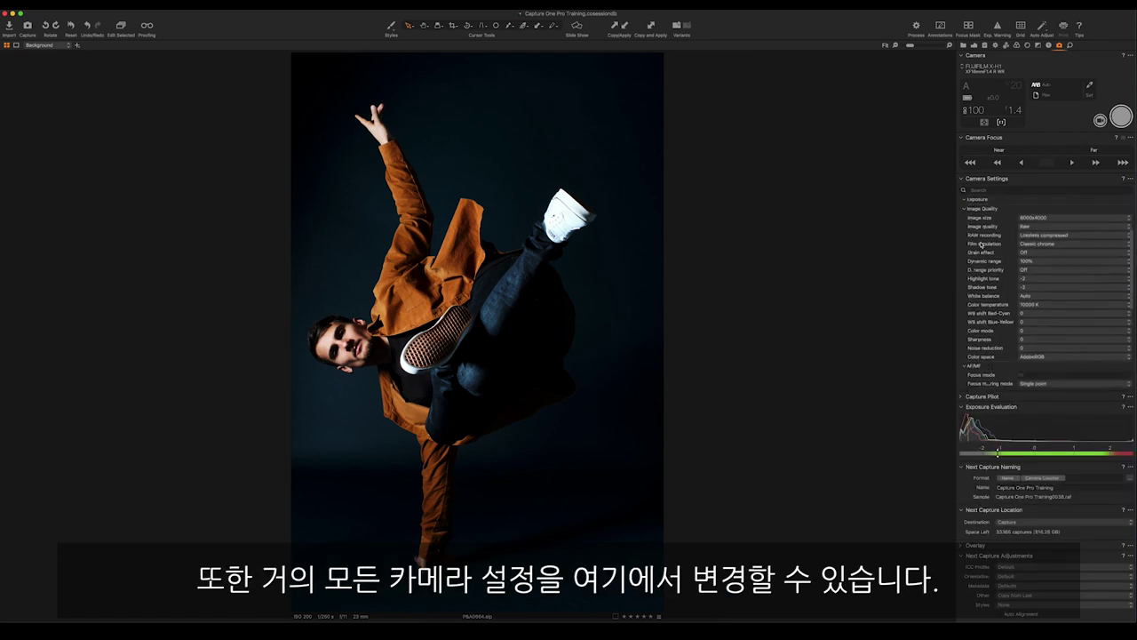
scroll(981, 242, up, 5)
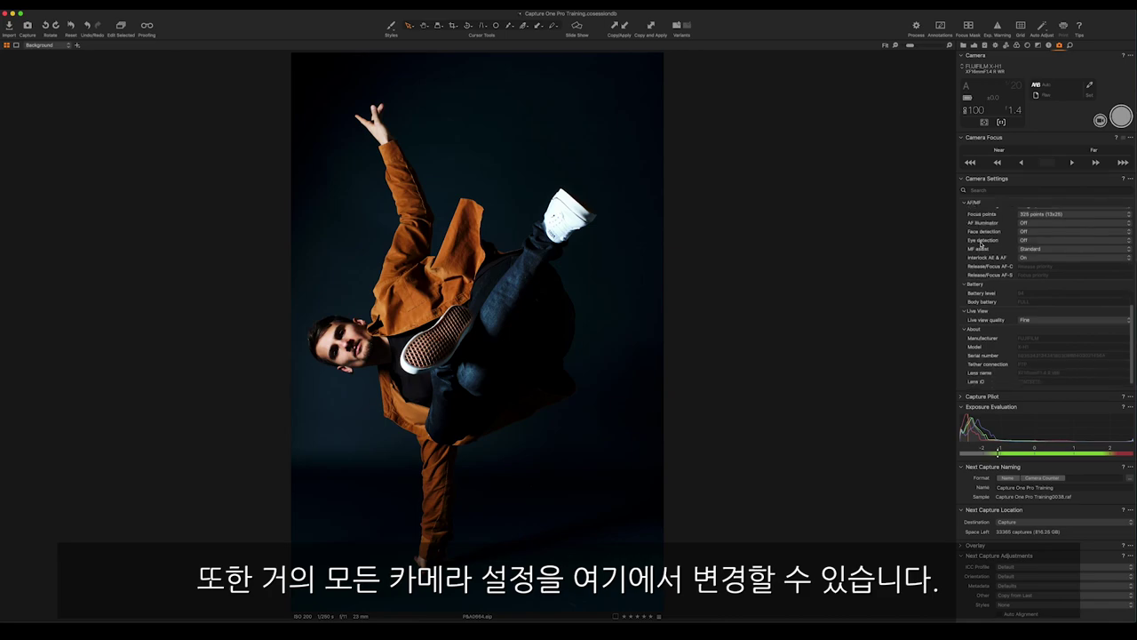
scroll(981, 244, down, 3)
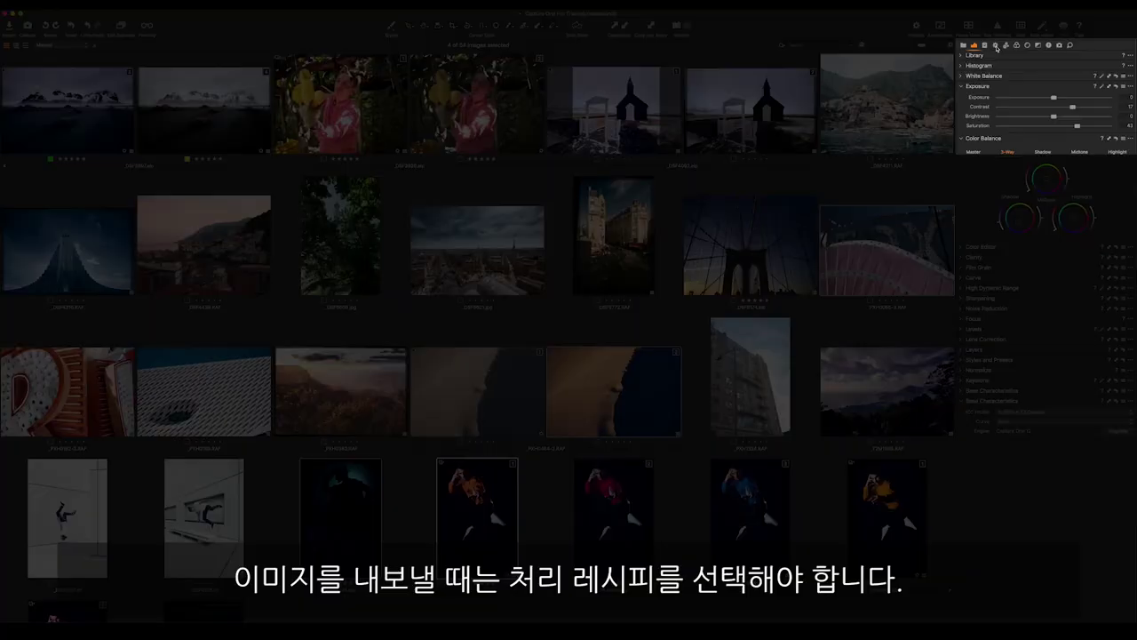
Step: Show the process recipes for the selected images, and look through the exported JPG files in the Output folder
click(997, 44)
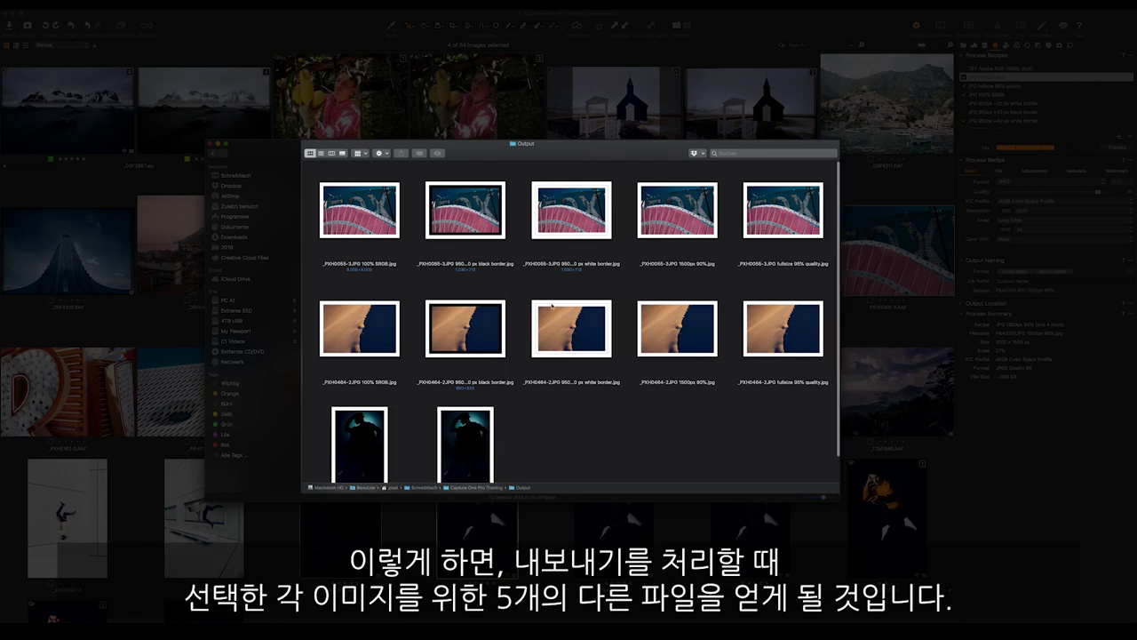
scroll(552, 305, down, 1)
scroll(709, 293, down, 3)
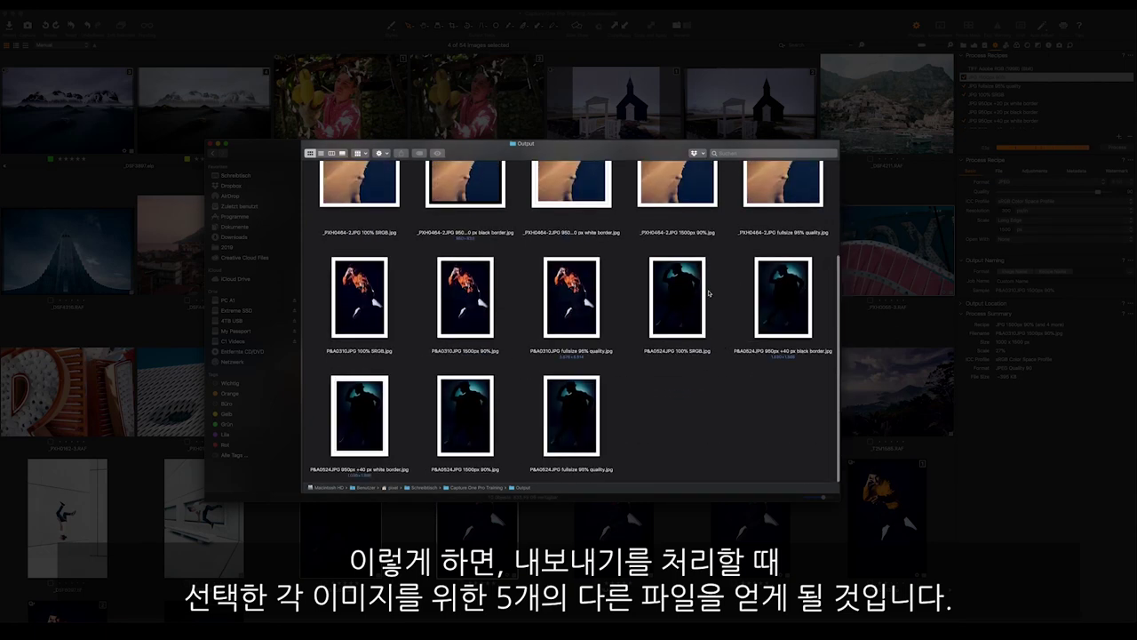
scroll(709, 293, up, 5)
drag(610, 151, 608, 128)
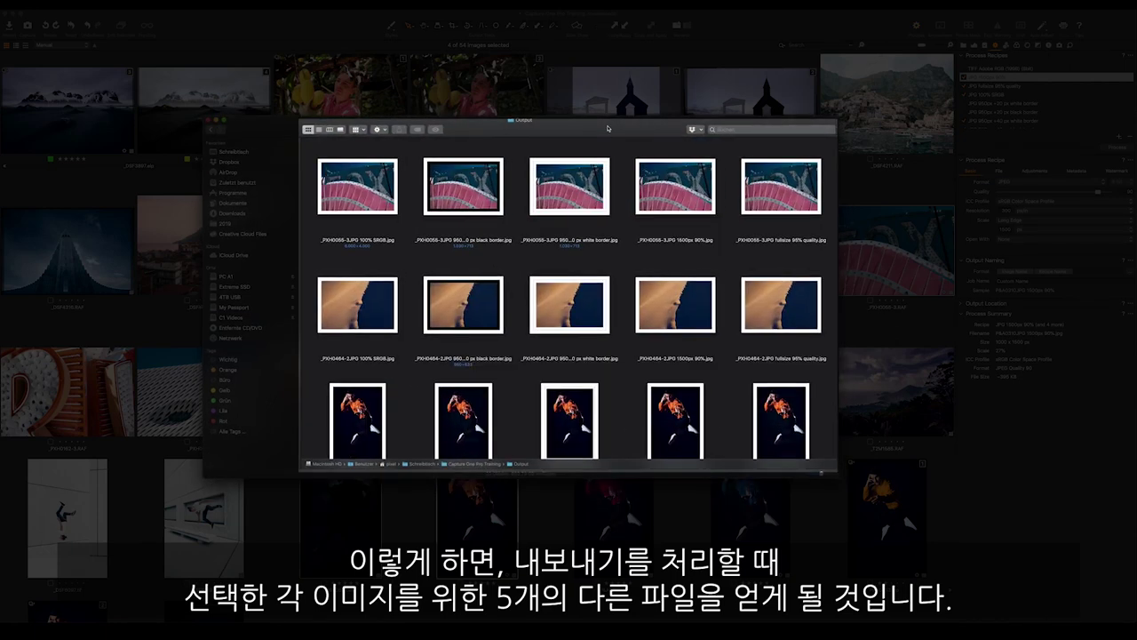